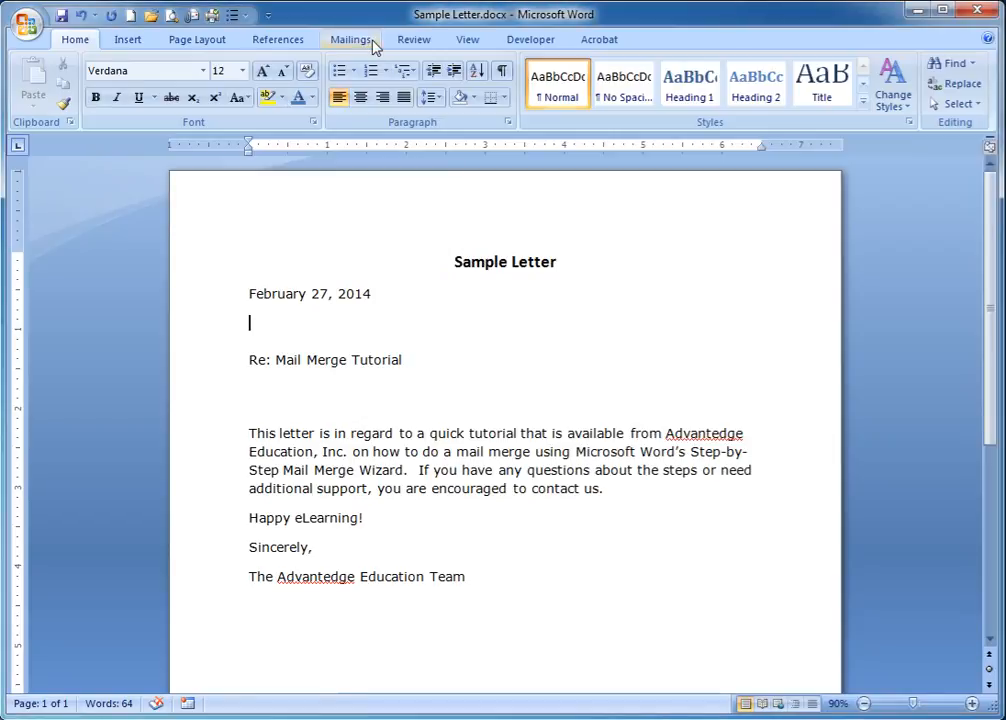
# Start the Step by Step Mail Merge Wizard for Letters, use the current document, and proceed to selecting recipients.
pyautogui.click(372, 44)
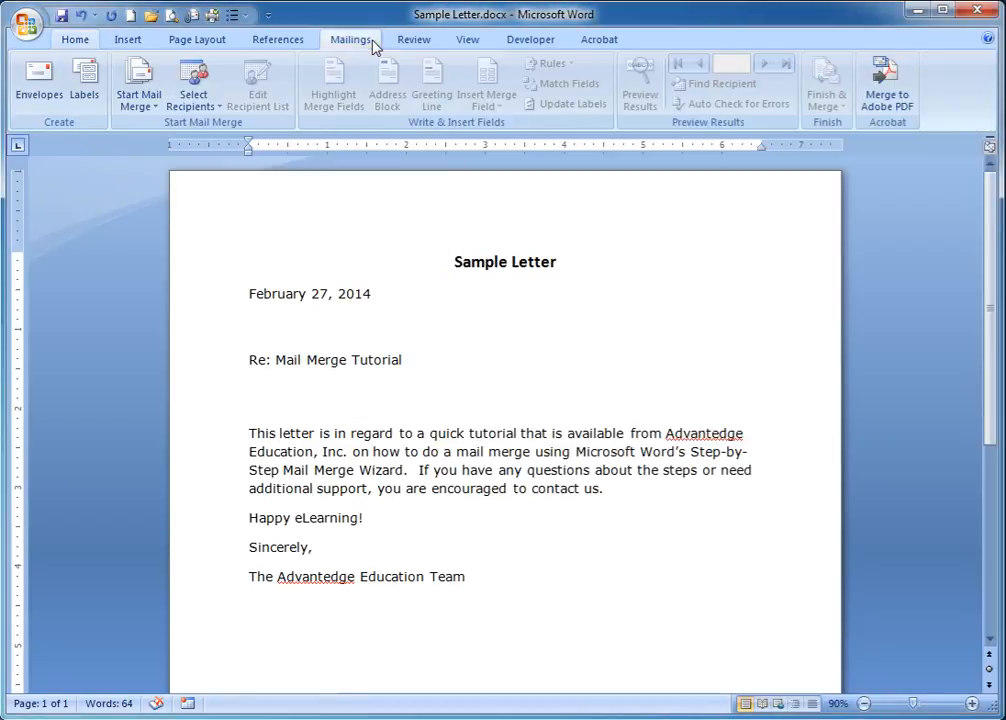
pyautogui.click(153, 117)
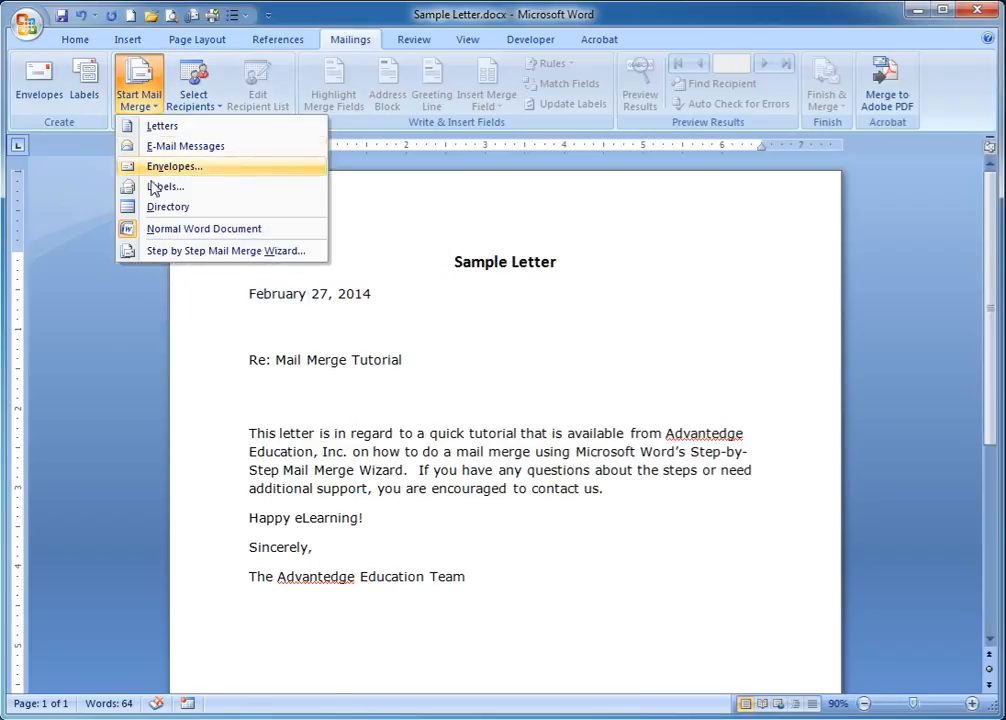
pyautogui.click(151, 258)
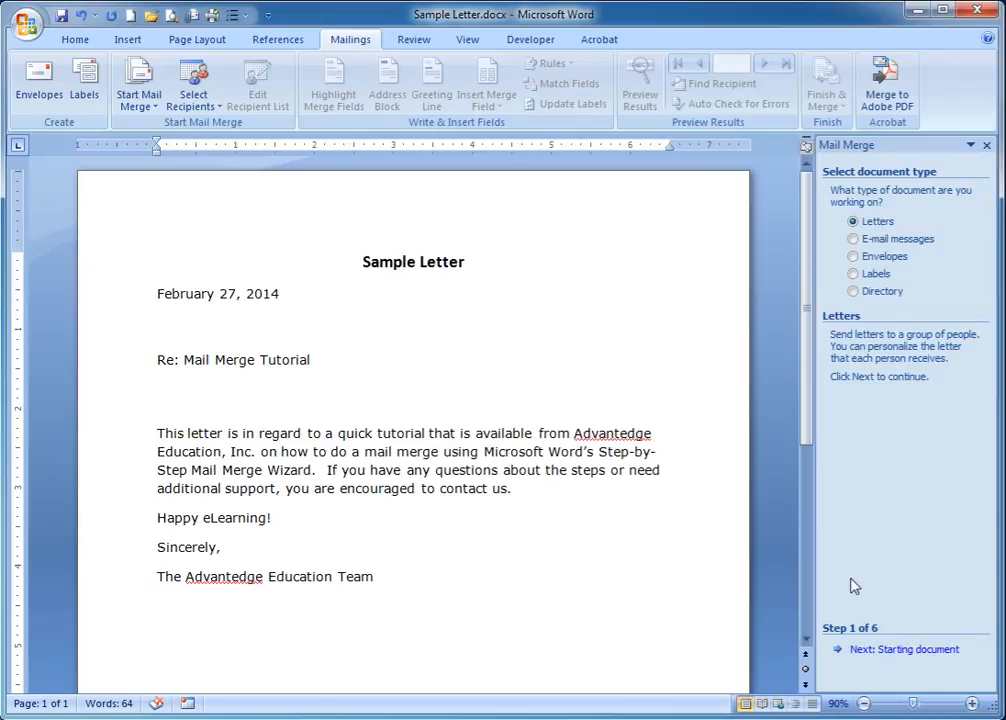
pyautogui.click(906, 651)
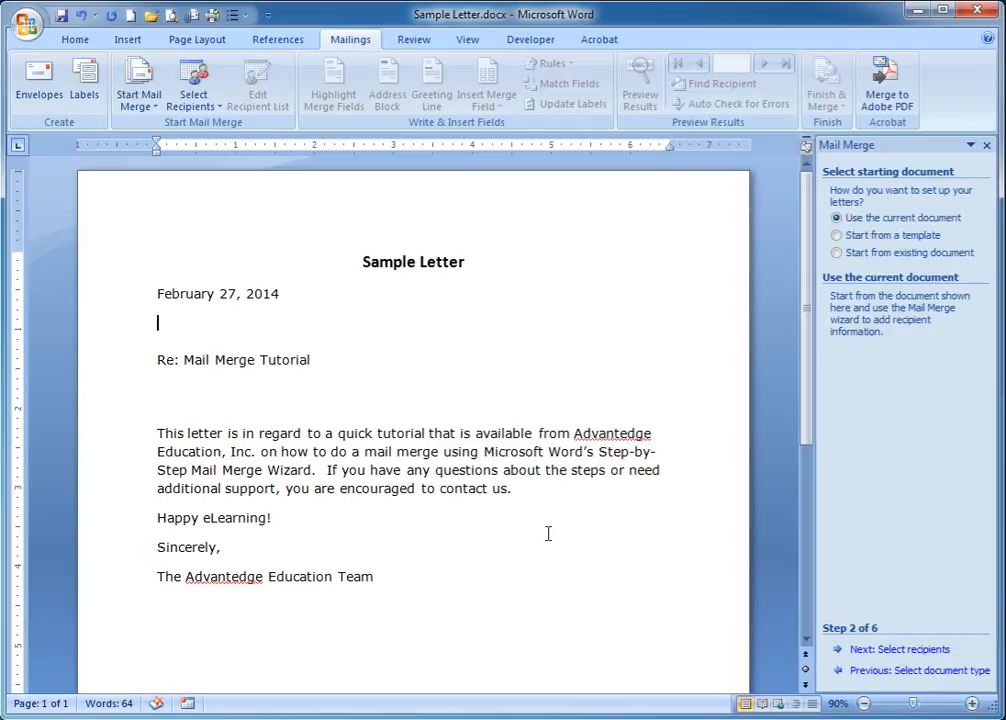
pyautogui.click(899, 652)
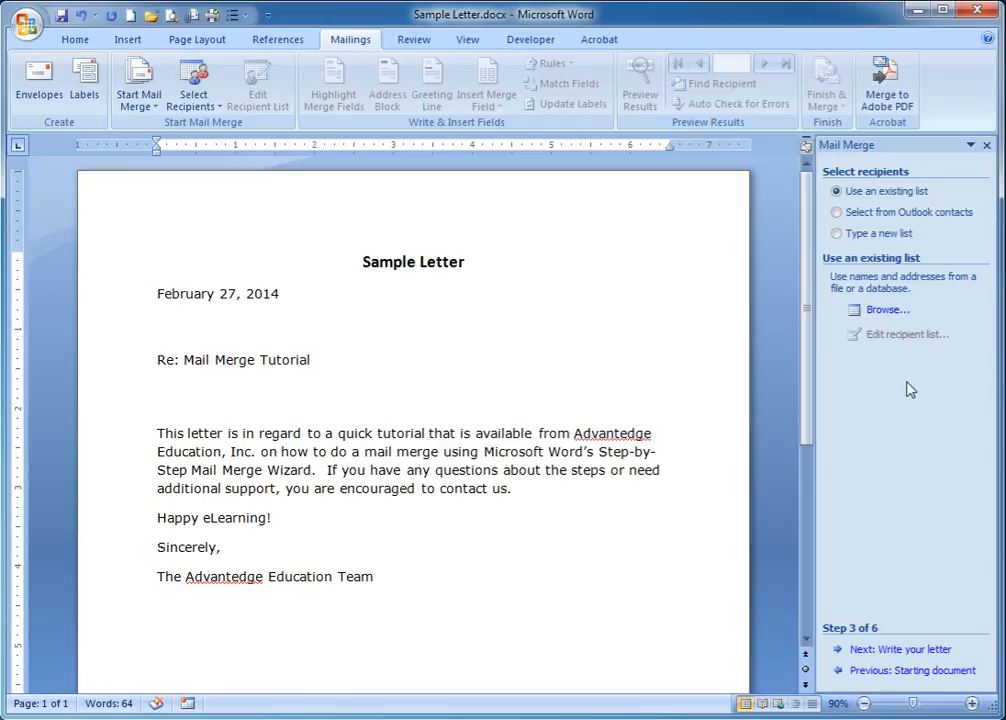
# Load Sheet1$ of BogusAddresses.xlsx as the existing recipient list, keeping all recipients and the first row as column headers.
pyautogui.click(881, 312)
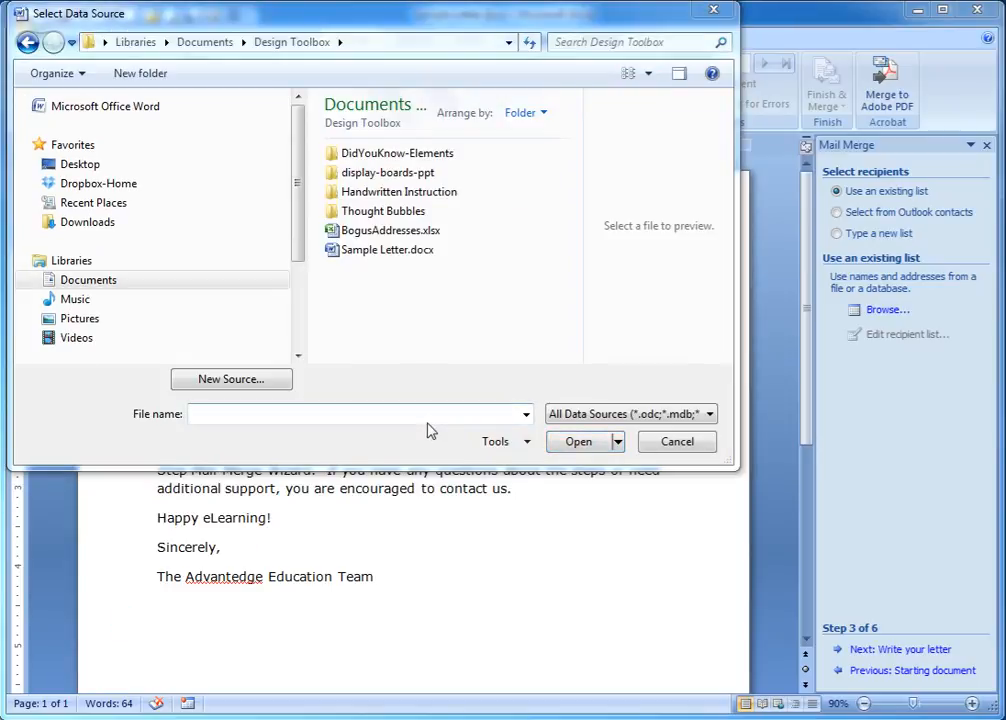
pyautogui.click(407, 236)
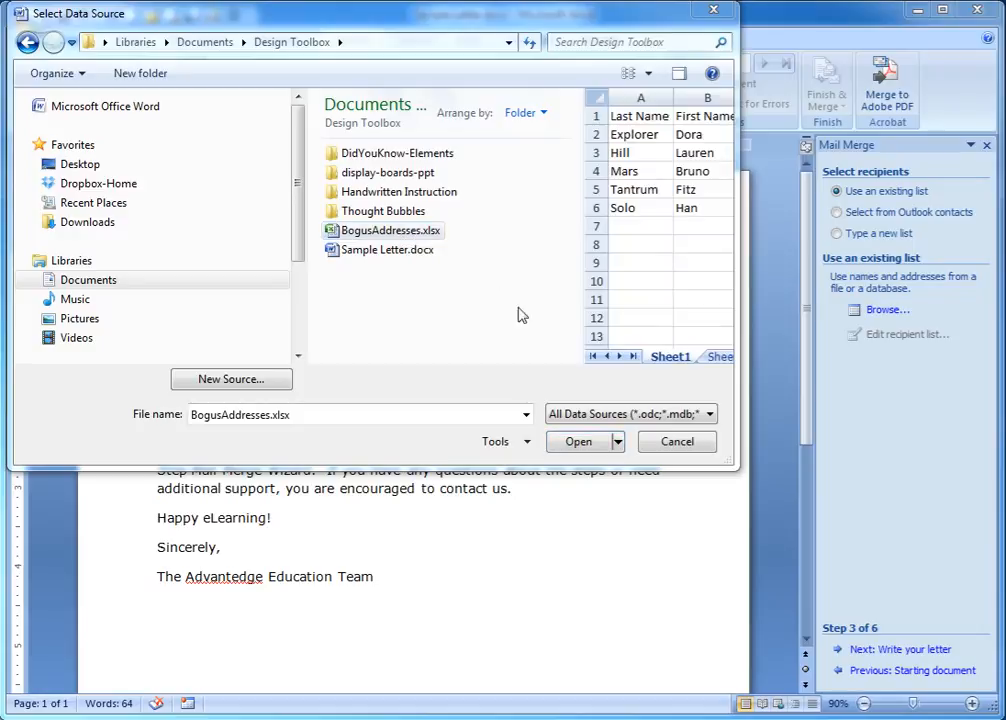
pyautogui.click(579, 442)
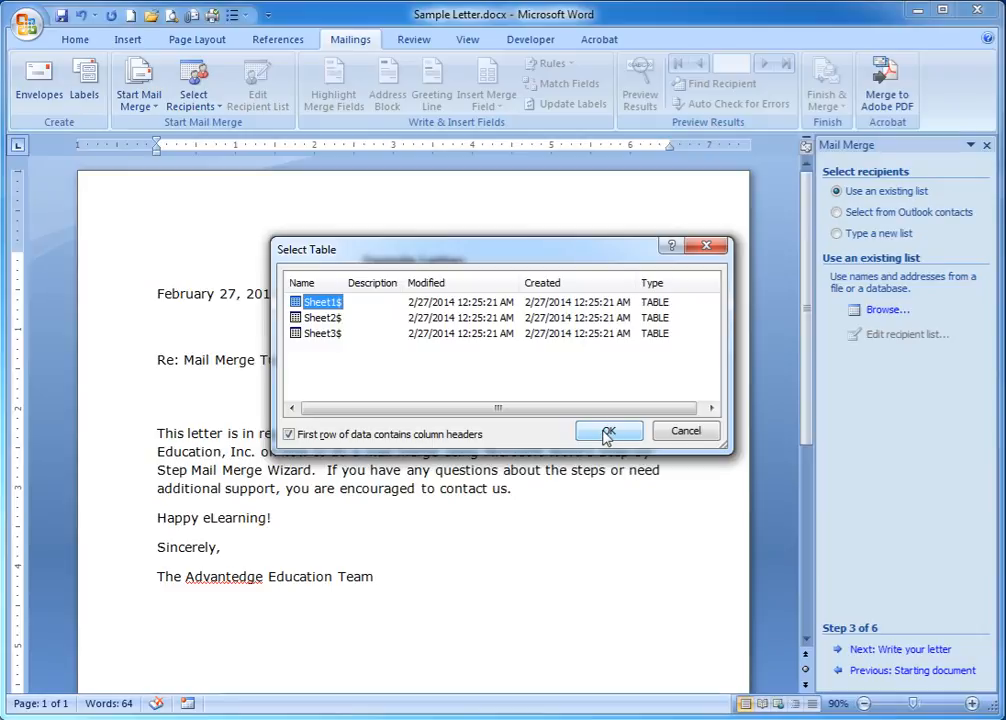
pyautogui.click(606, 434)
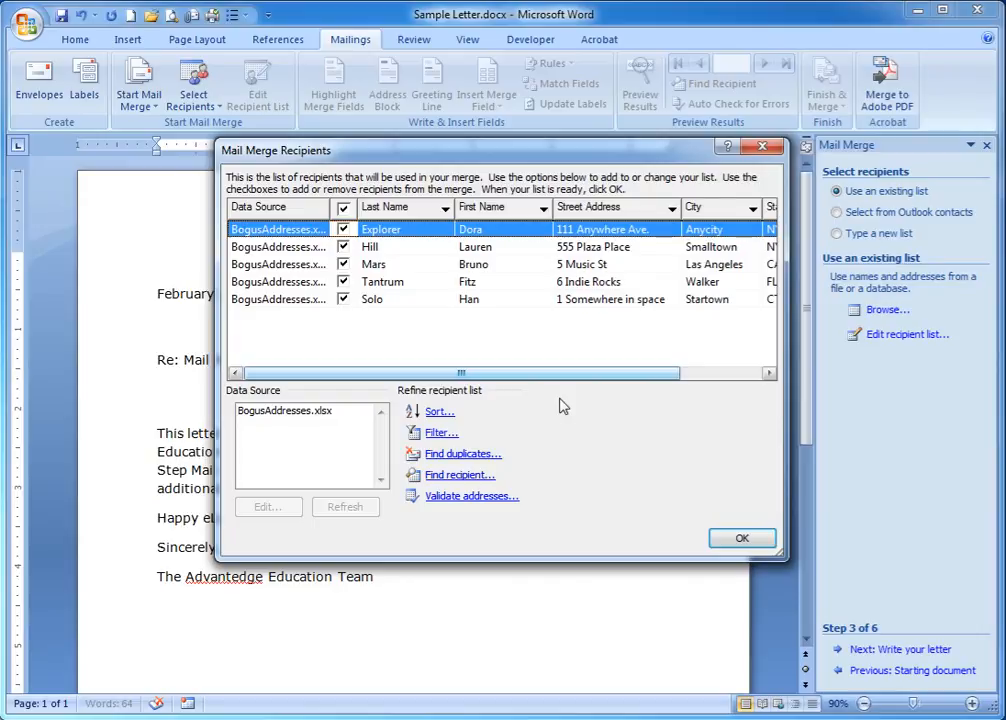
pyautogui.click(742, 542)
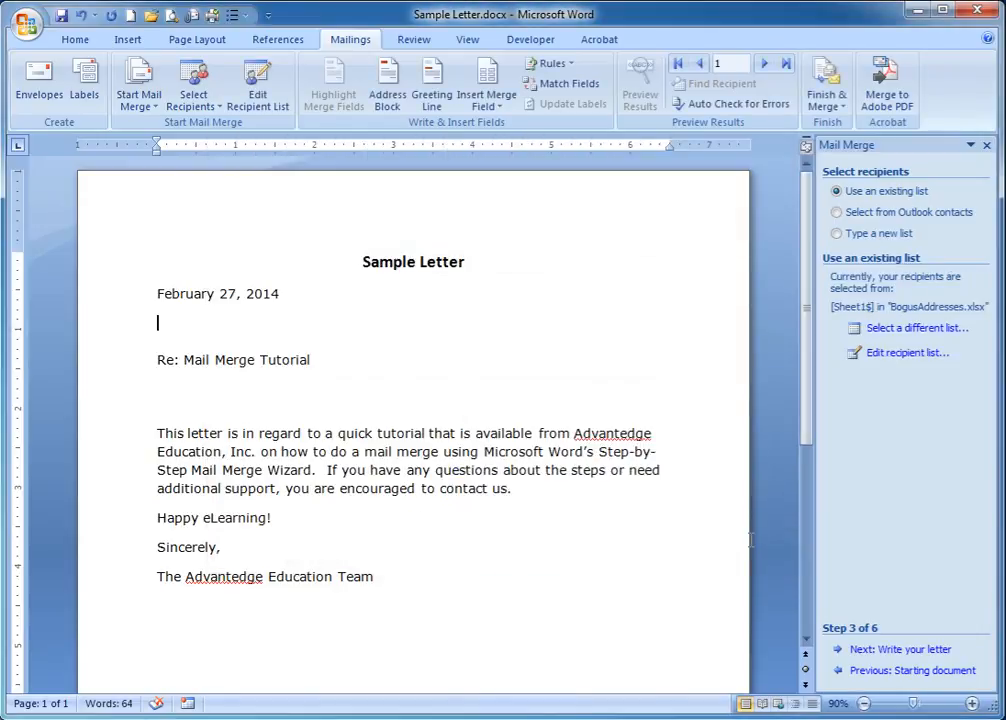
# Proceed to writing the letter and insert an address block with the default format on the empty line below the date.
pyautogui.click(912, 650)
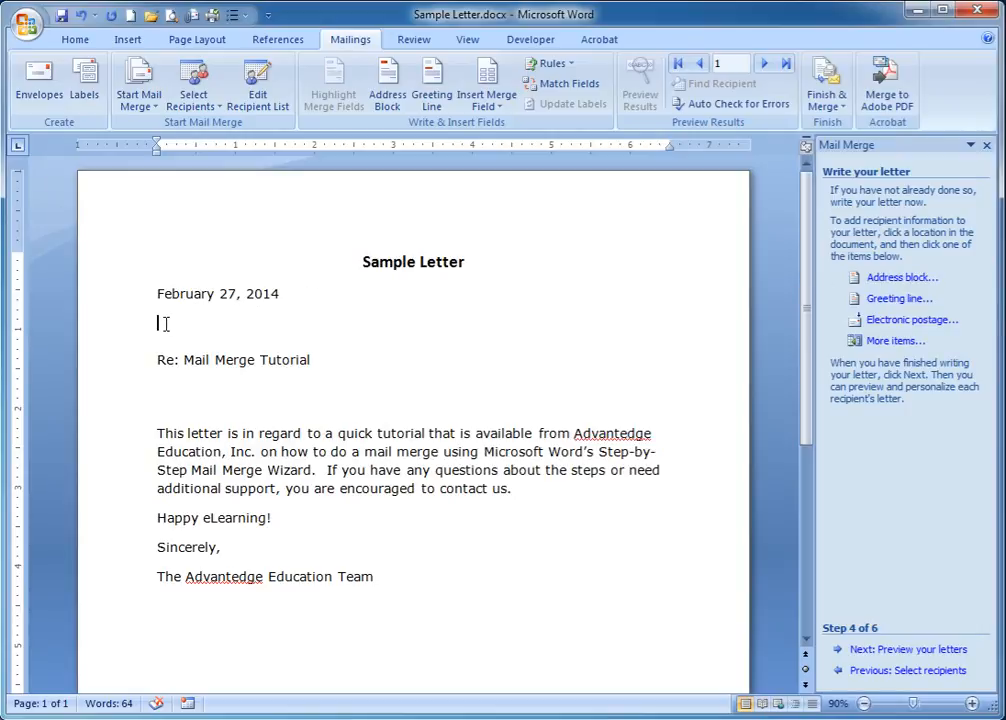
pyautogui.click(890, 280)
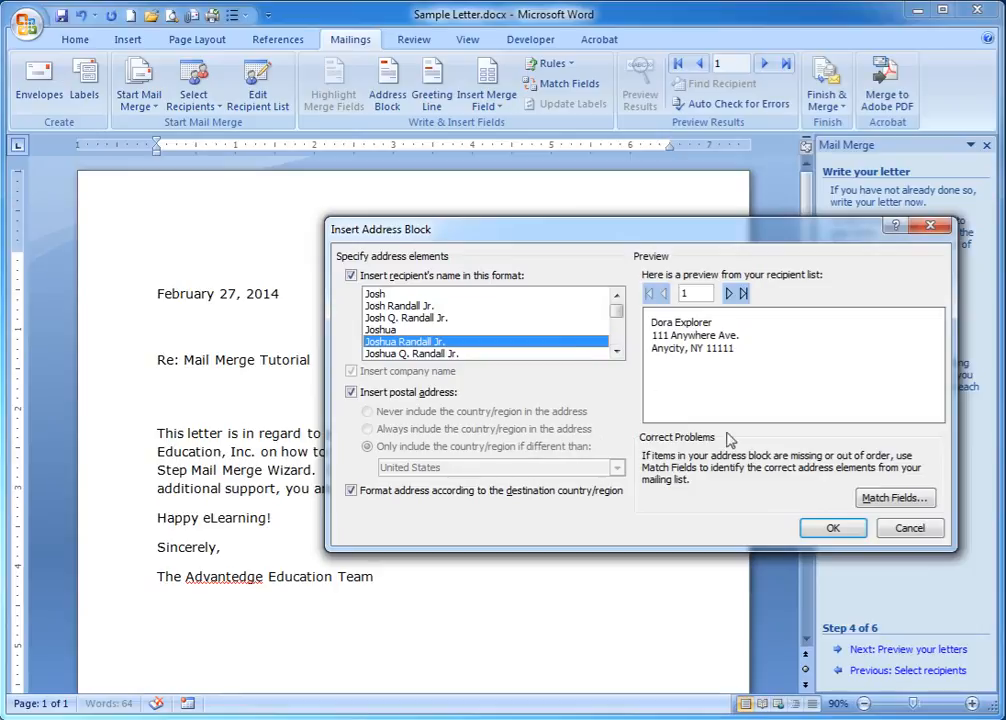
pyautogui.click(834, 530)
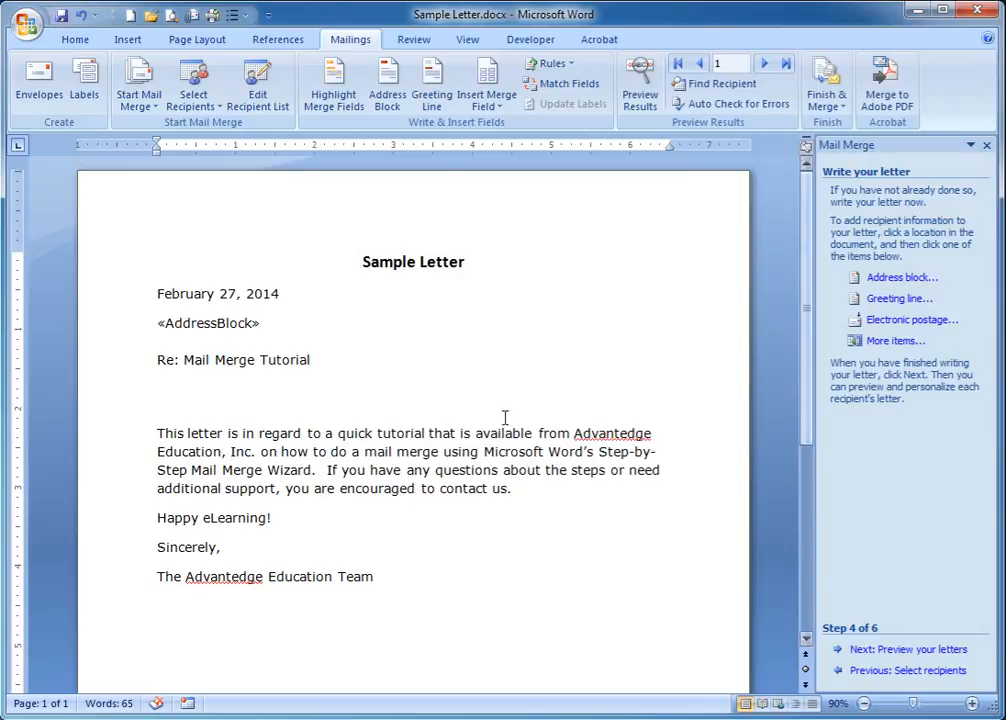
# Insert a greeting line on the empty line above the body paragraph, using "Dear", the first-name-only format "Joshua" and a comma.
pyautogui.click(165, 398)
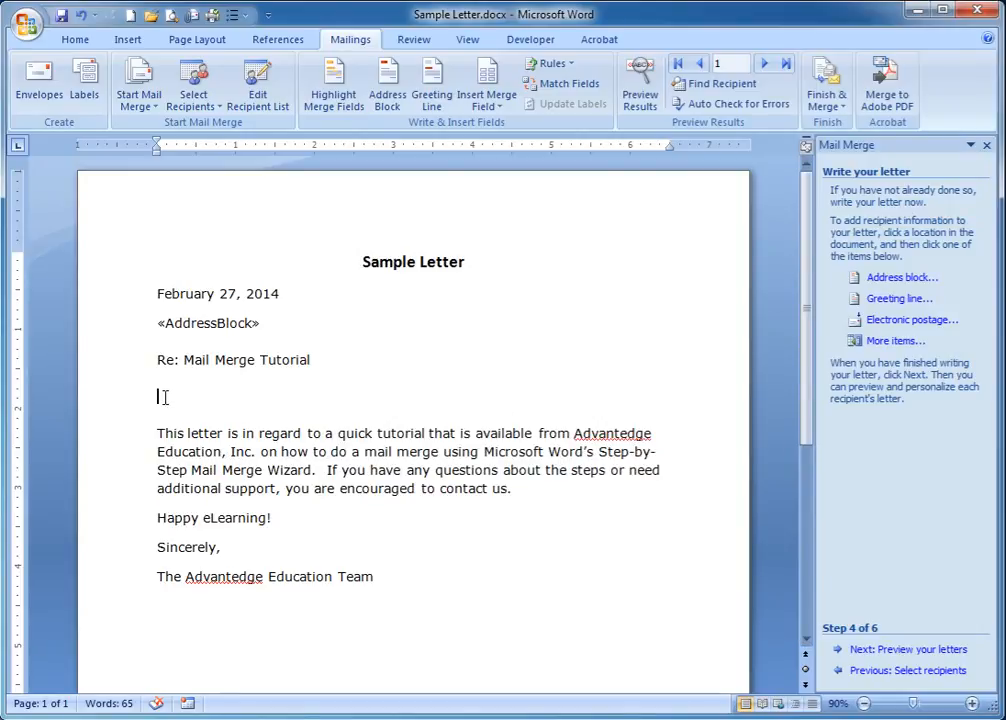
pyautogui.click(900, 300)
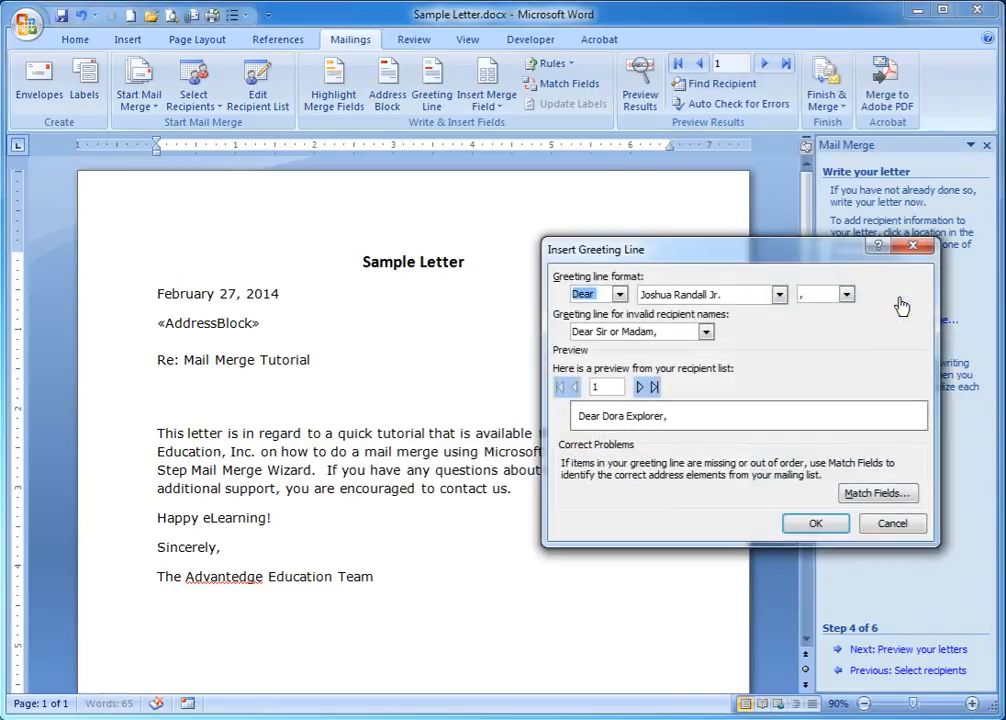
pyautogui.click(779, 295)
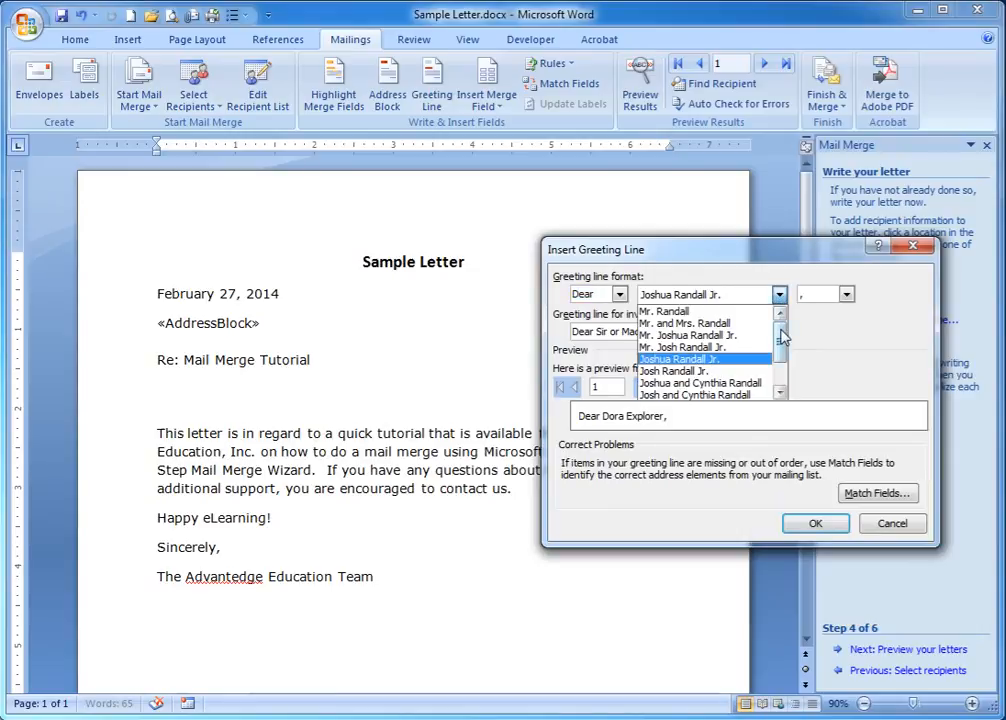
pyautogui.moveTo(782, 338); pyautogui.dragTo(782, 374)
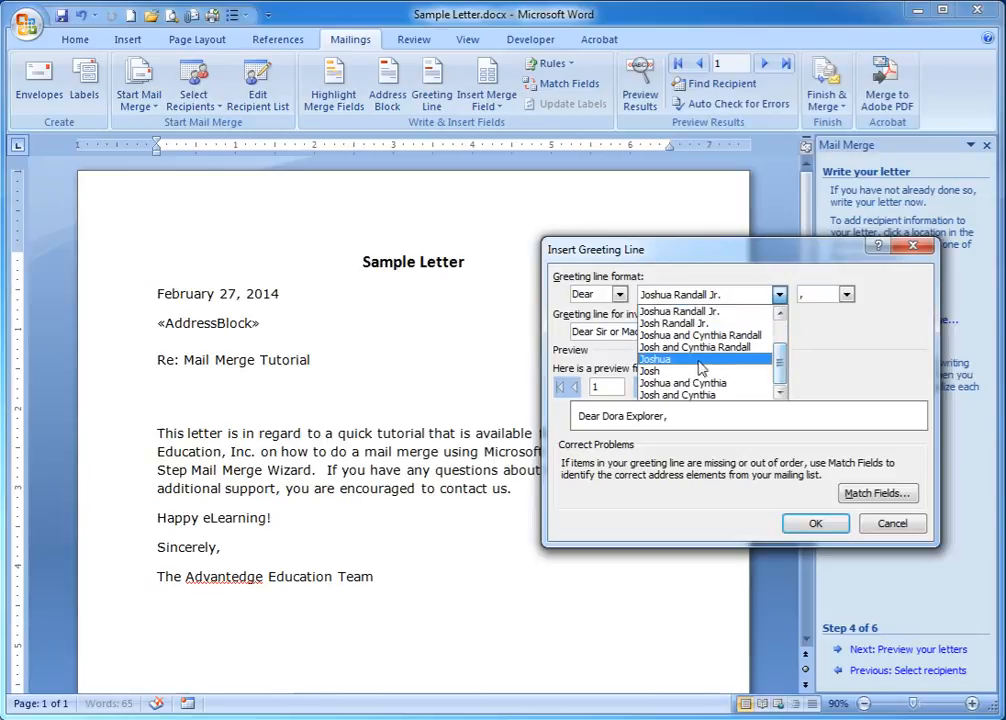
pyautogui.click(667, 360)
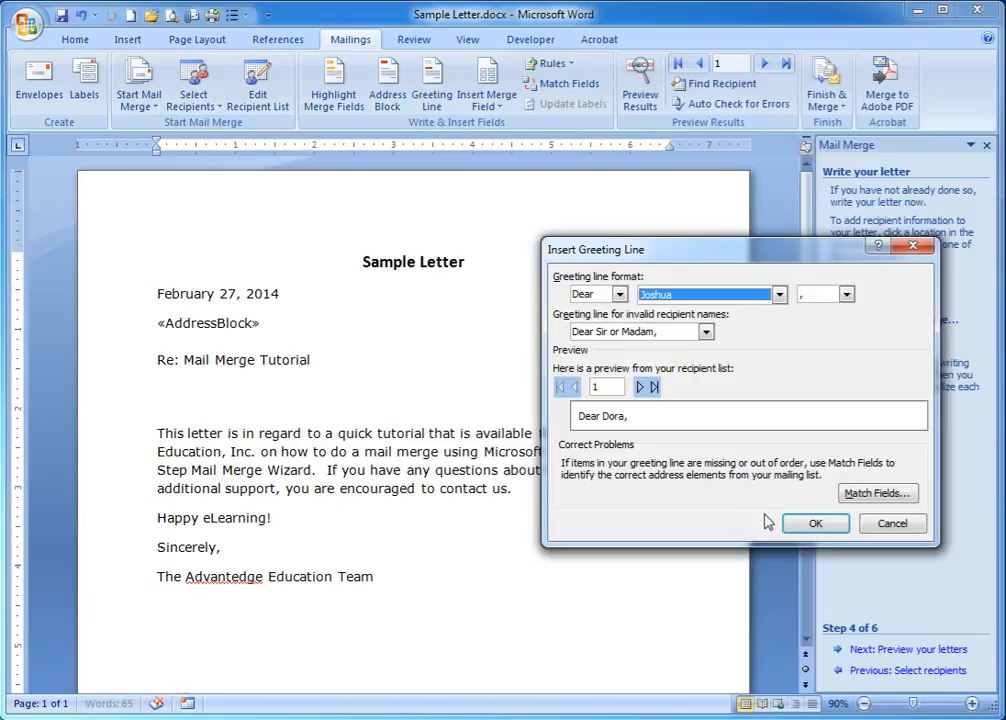
pyautogui.click(815, 528)
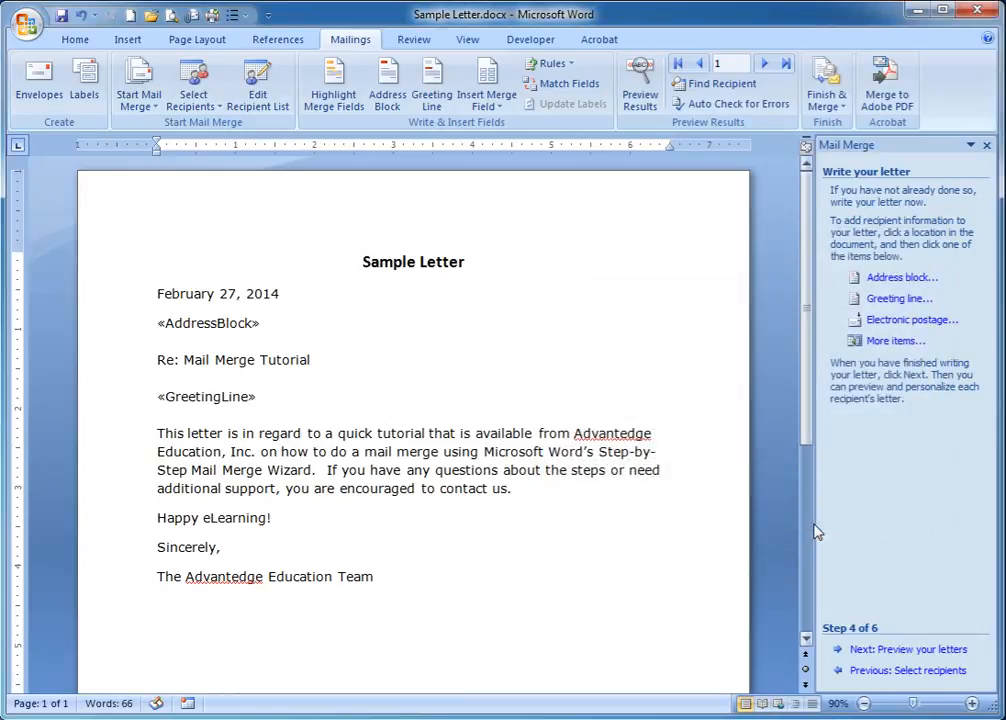
# Proceed to previewing the merged letters, browse forward to the third recipient and return to the first.
pyautogui.click(906, 650)
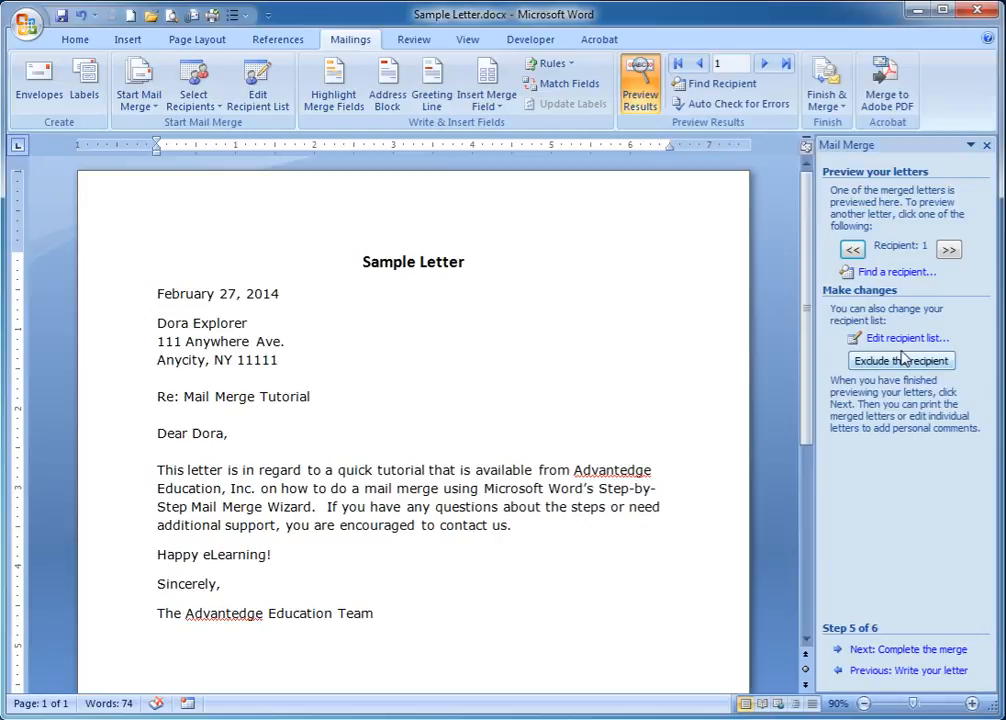
pyautogui.click(948, 250)
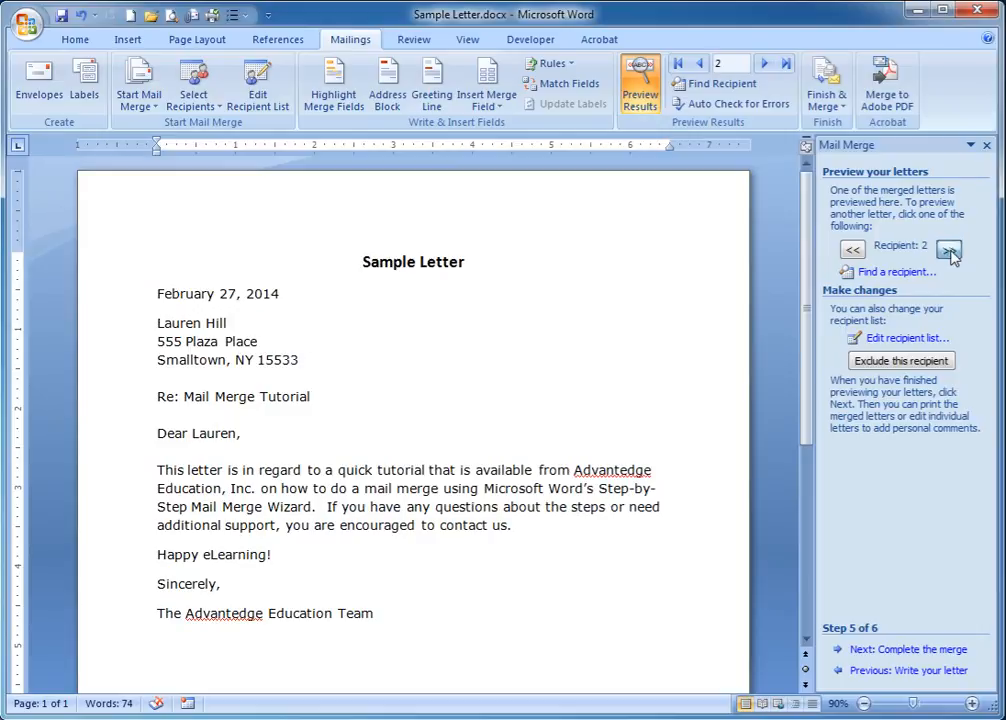
pyautogui.click(950, 254)
pyautogui.click(852, 250)
pyautogui.click(852, 250)
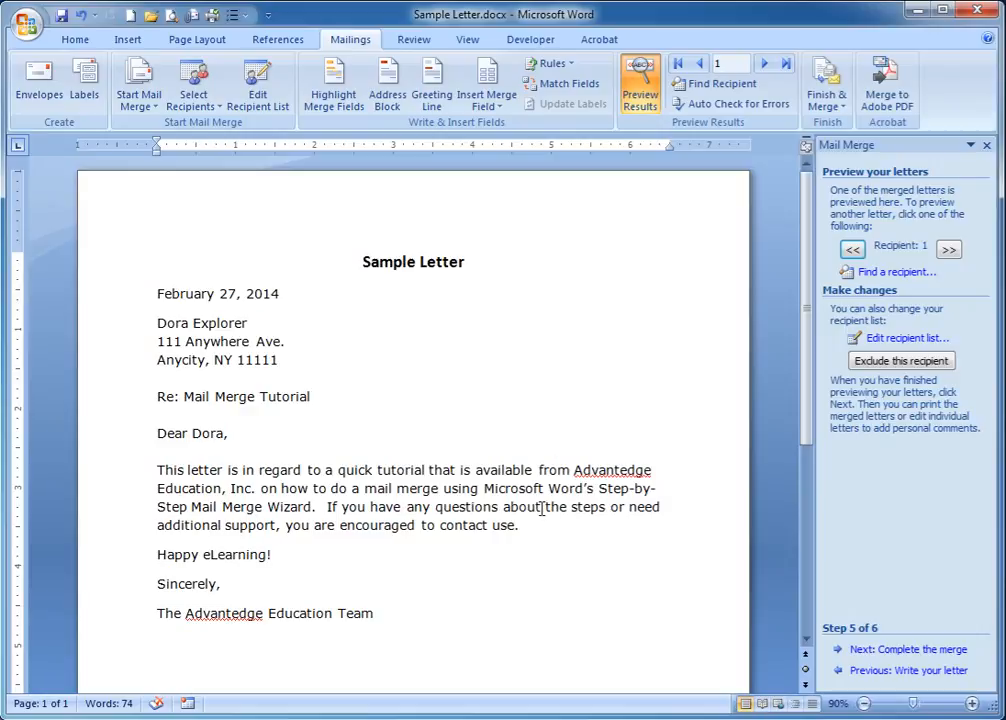
# Check the last word of the body paragraph in the next recipients' letters, ending on the first letter again.
pyautogui.click(949, 250)
pyautogui.click(949, 250)
pyautogui.click(852, 250)
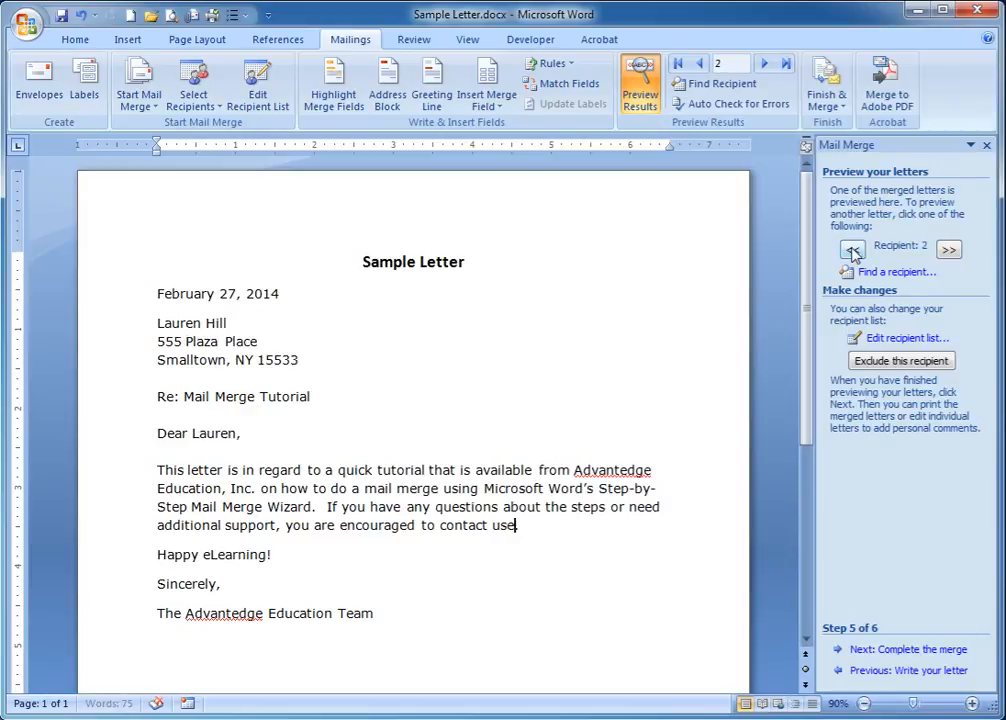
pyautogui.click(852, 250)
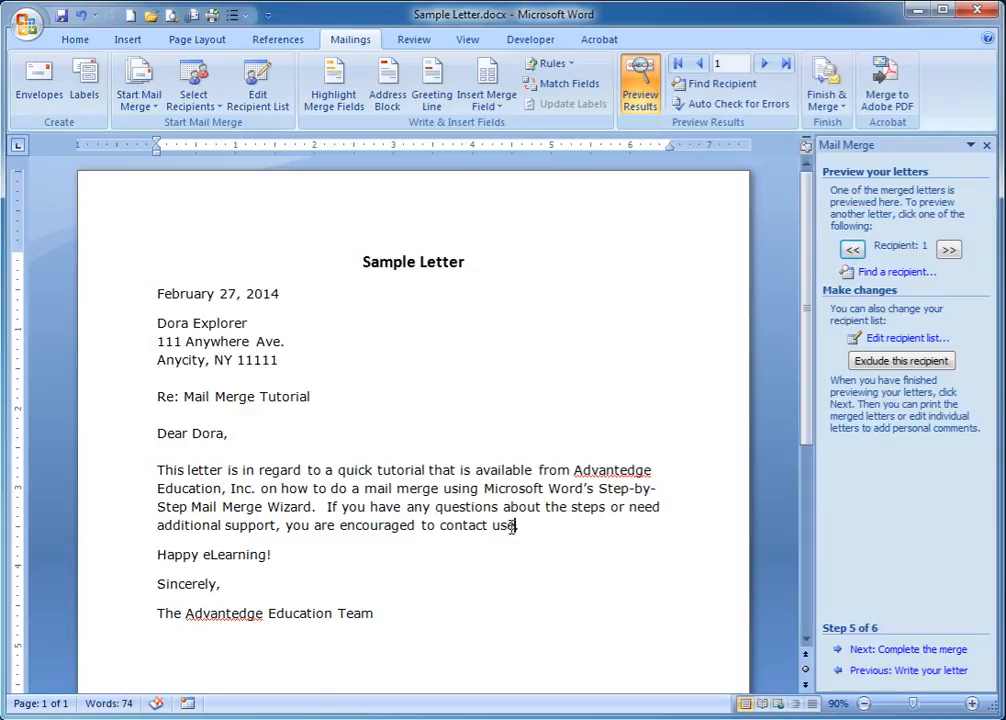
# Correct the last word of the body paragraph to "us" and check it in the letters up to recipient 3.
pyautogui.click(510, 527)
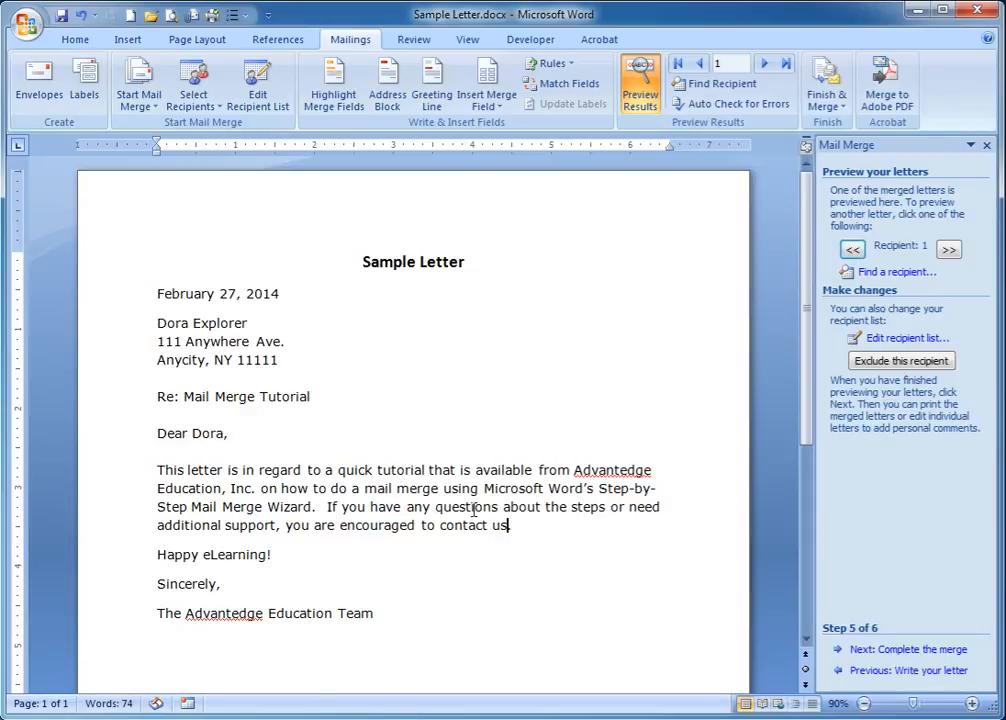
pyautogui.click(949, 250)
pyautogui.click(949, 250)
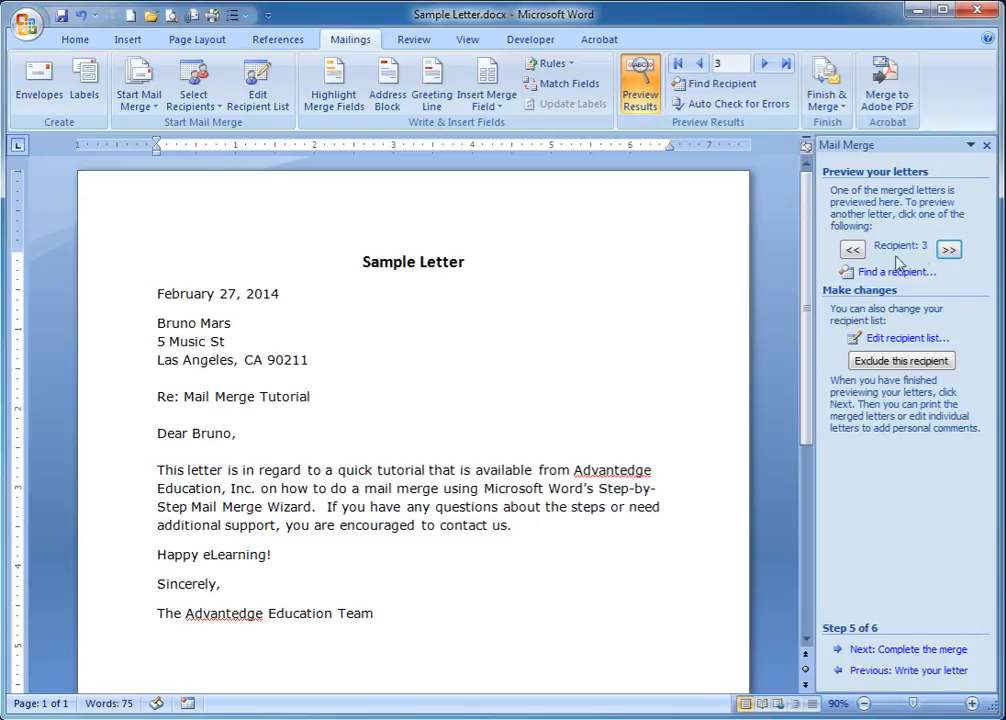
# Return to the first recipient's letter and advance the wizard to completing the merge.
pyautogui.click(852, 250)
pyautogui.click(854, 254)
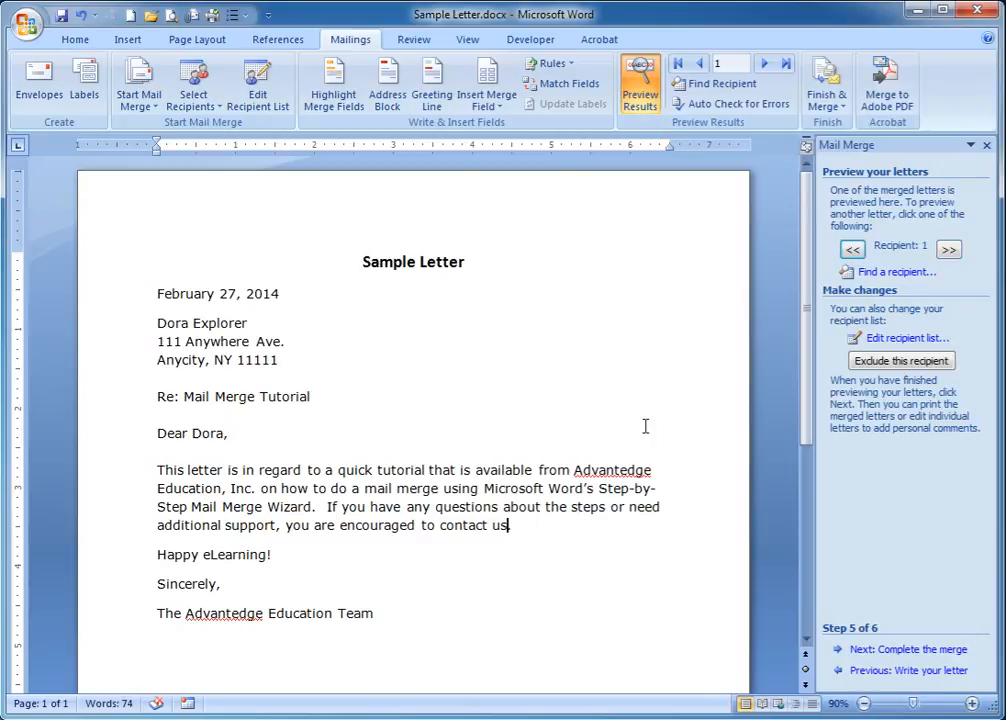
pyautogui.click(920, 650)
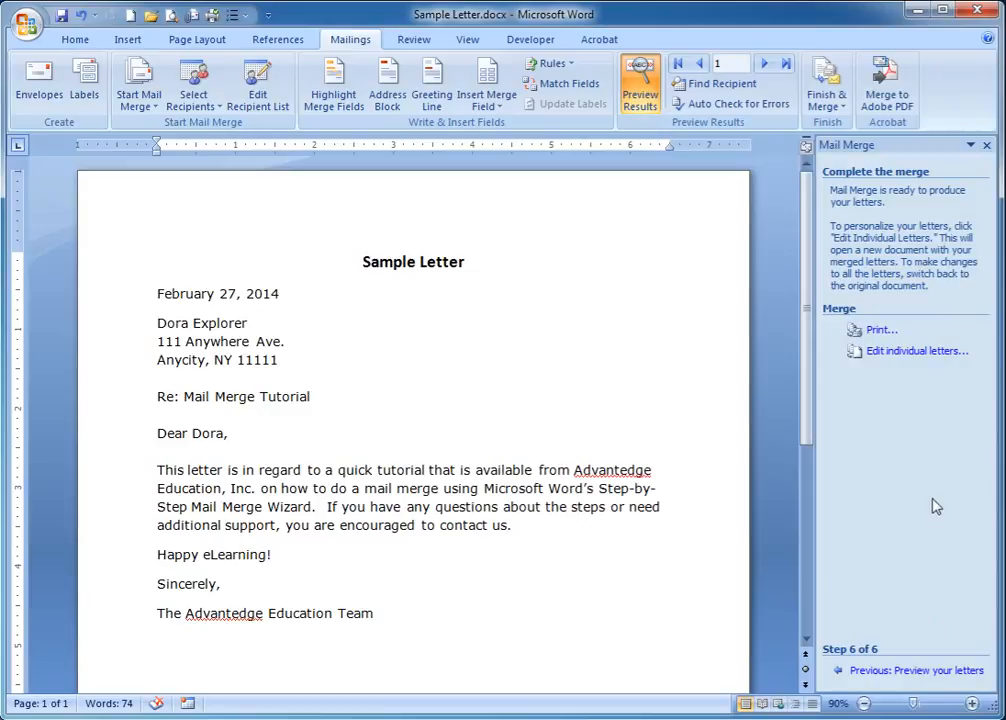